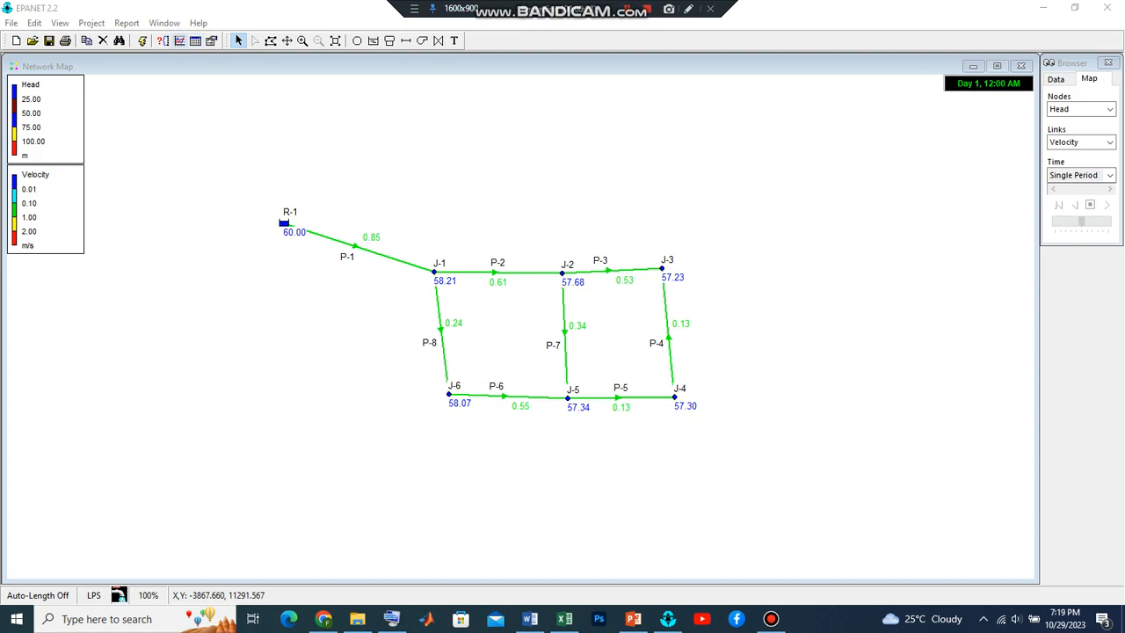
Create a results table for the network links, review it alongside the map, and minimize it
click(195, 41)
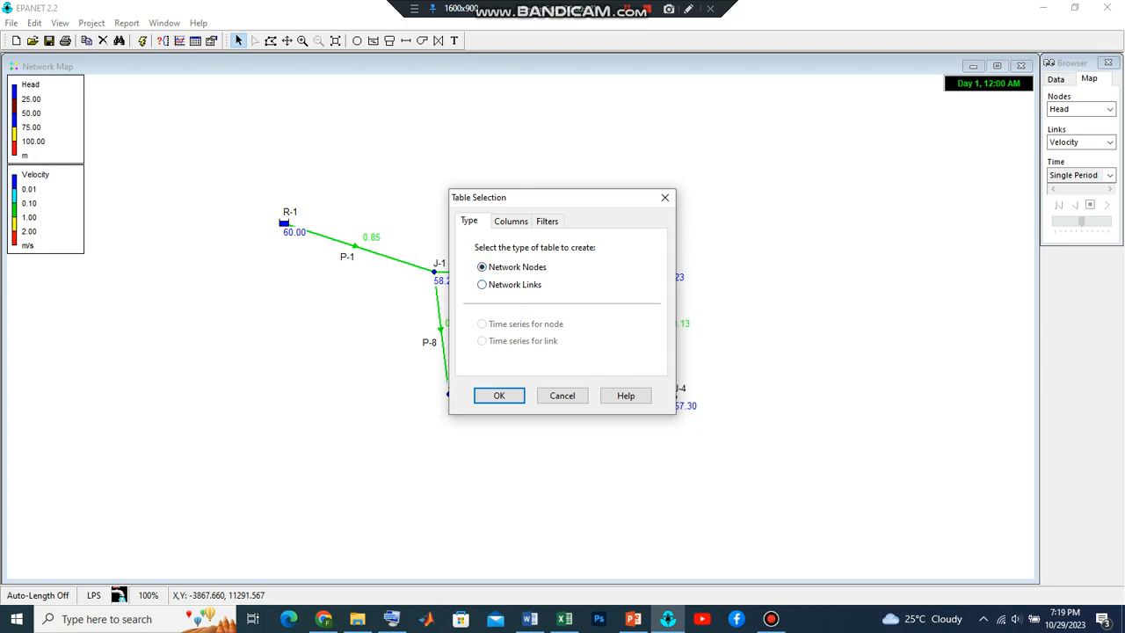
click(483, 285)
click(499, 396)
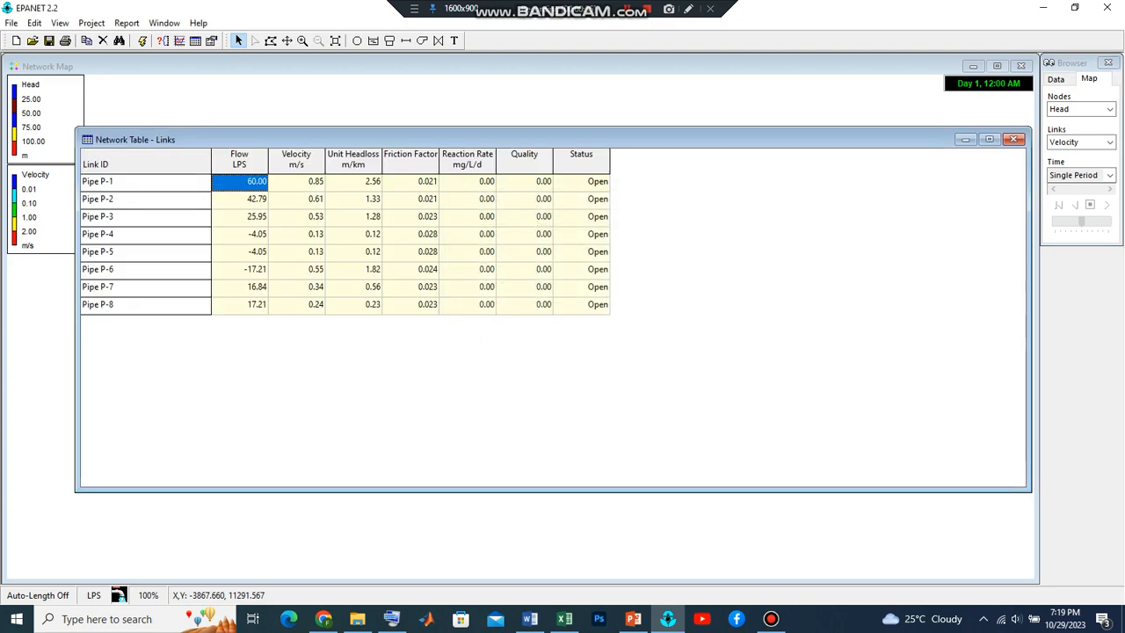
drag(492, 139, 591, 426)
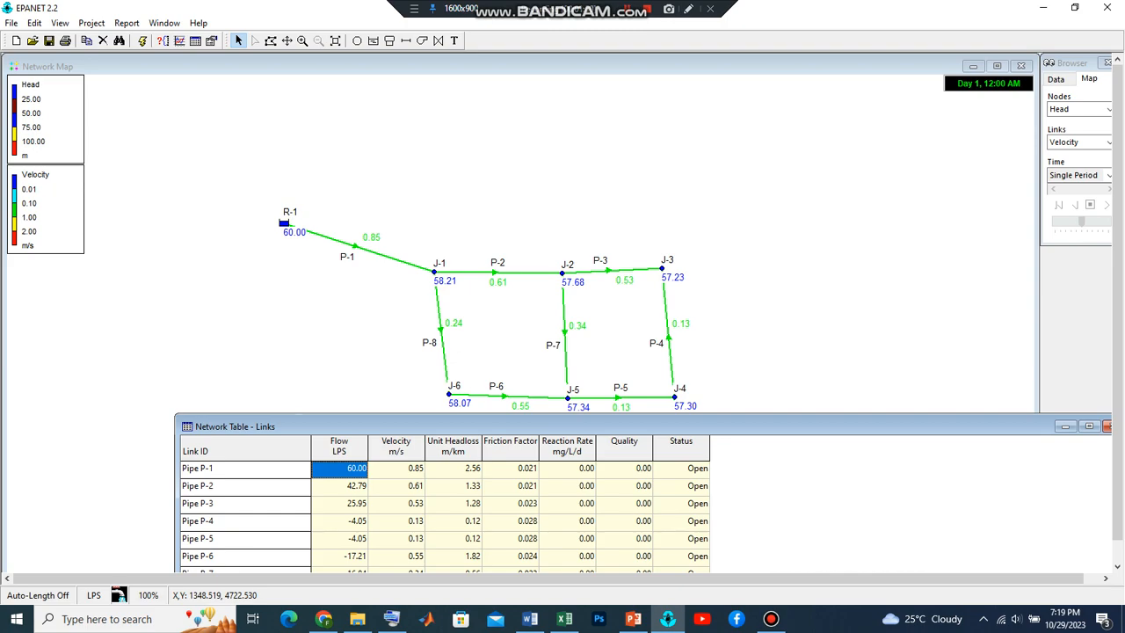
drag(563, 426, 524, 212)
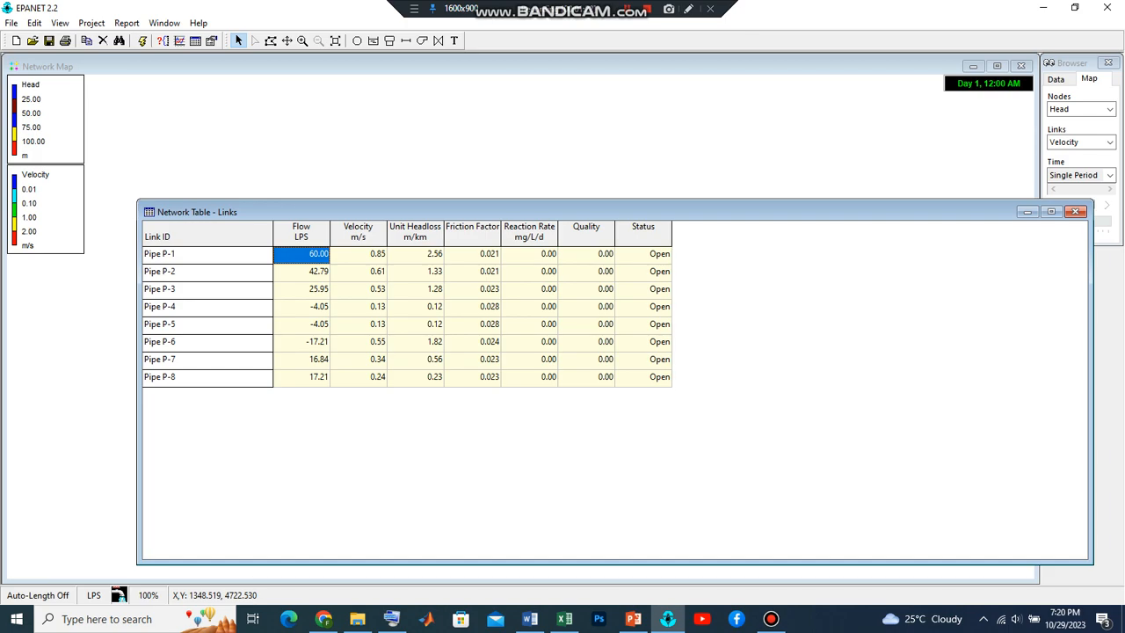
click(1027, 212)
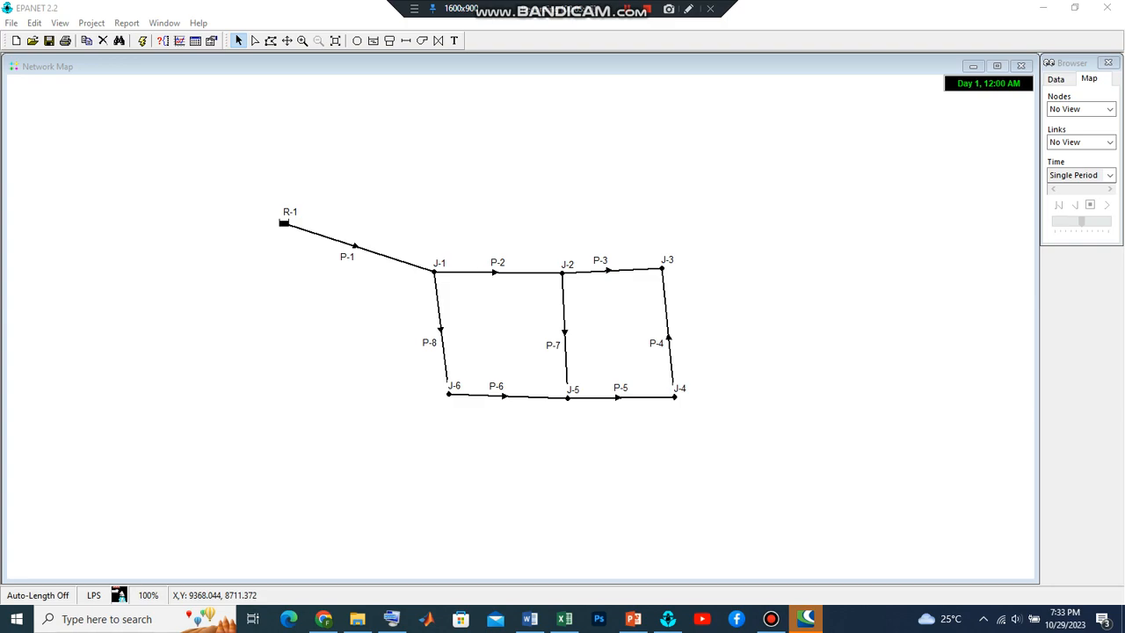
Display pressure at the nodes and multiply junction J-1's pressure in Calculator as 16.21 × 9.81
click(1110, 109)
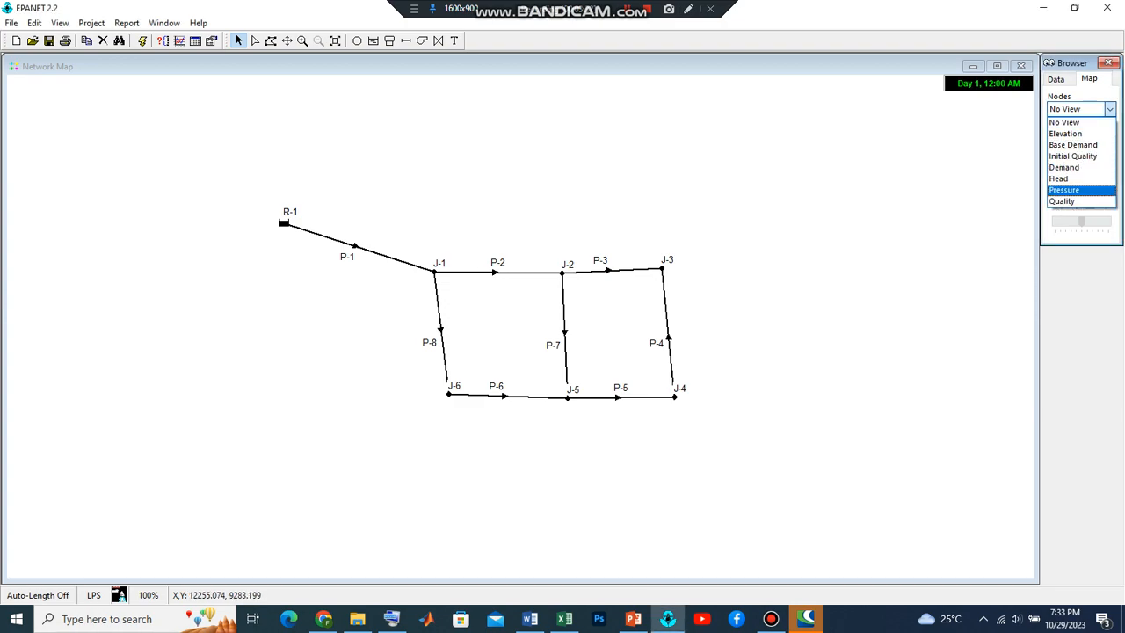
click(1064, 190)
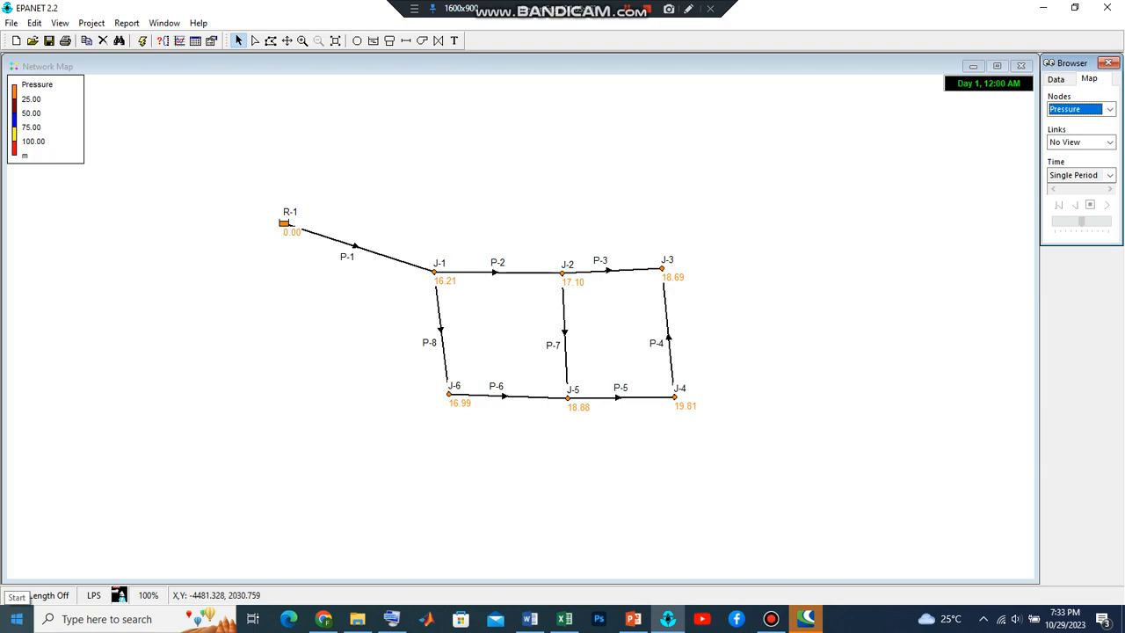
click(15, 618)
scroll(123, 377, down, 6)
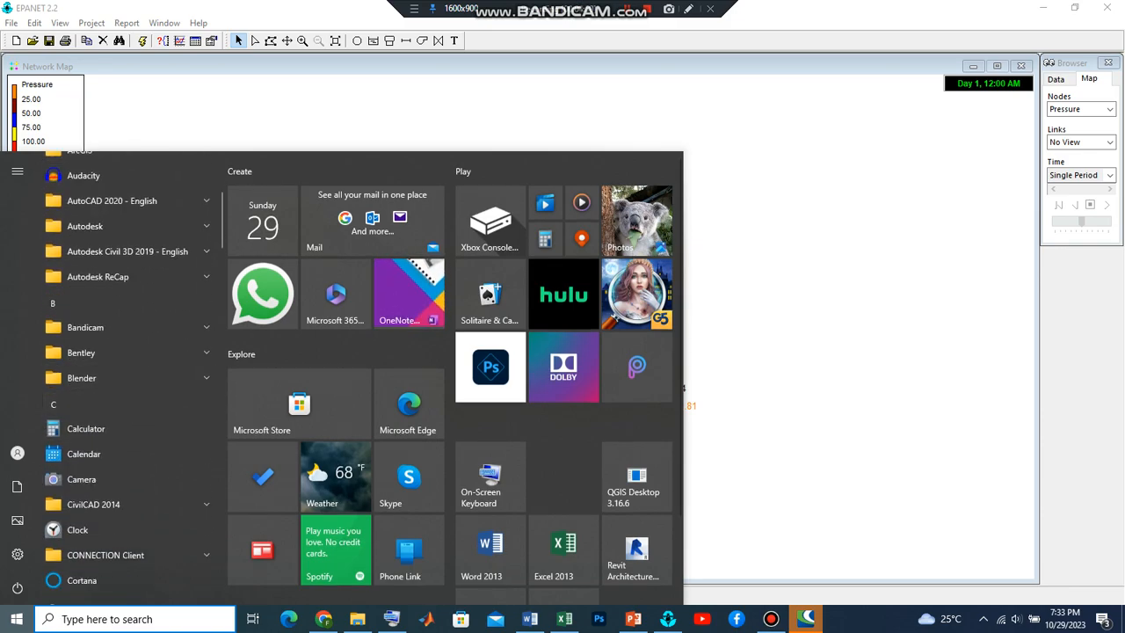
click(87, 429)
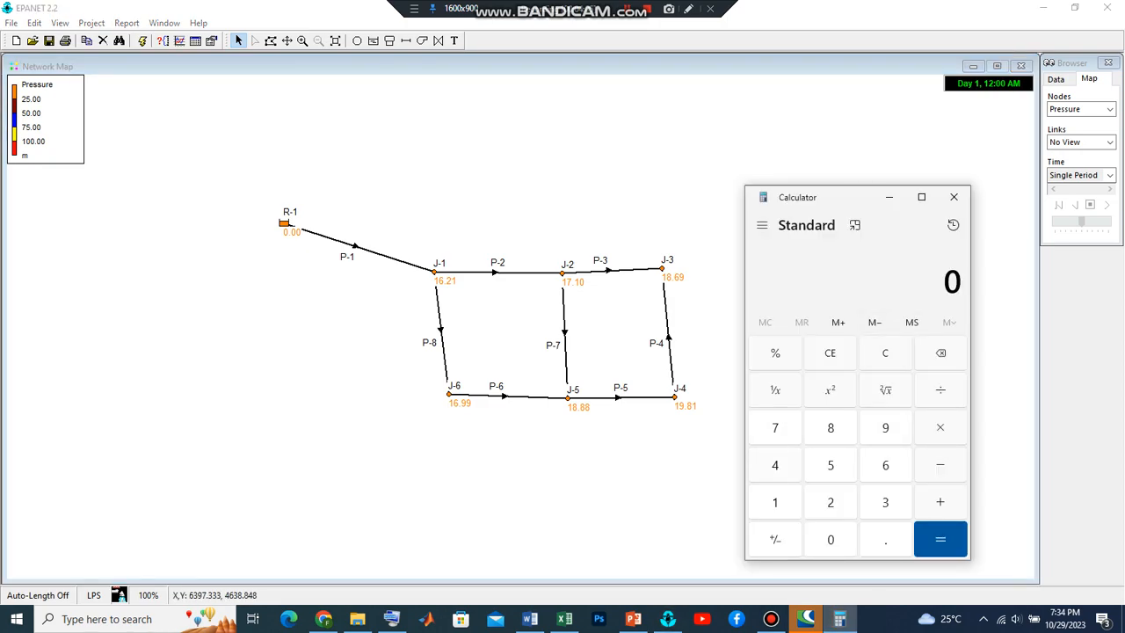
text(16.21)
key(asterisk)
text(9.)
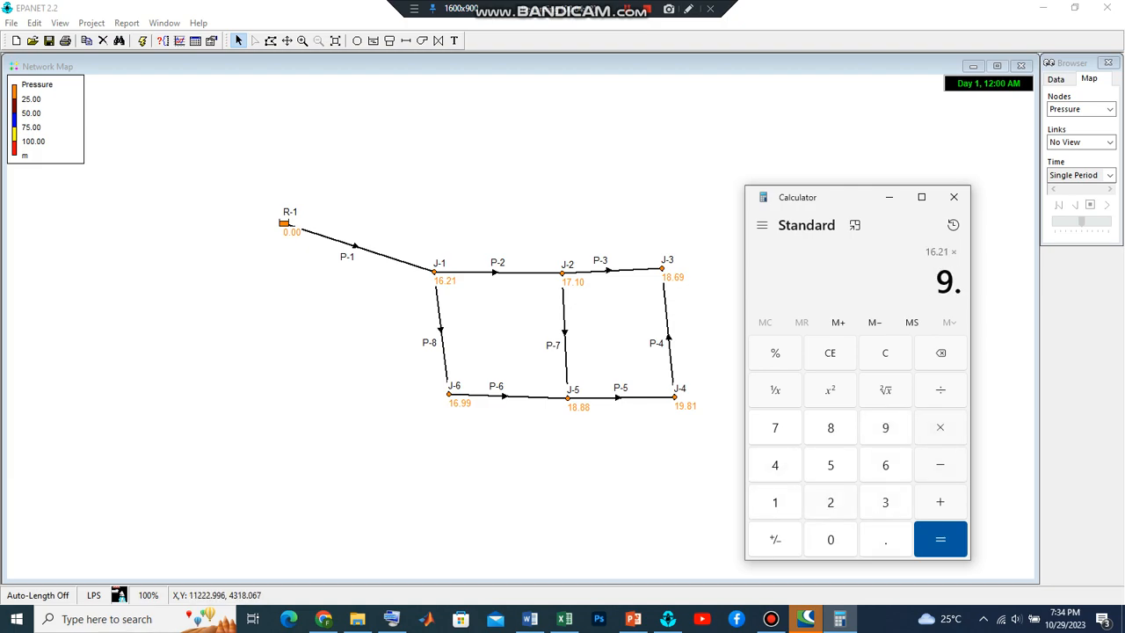
text(81)
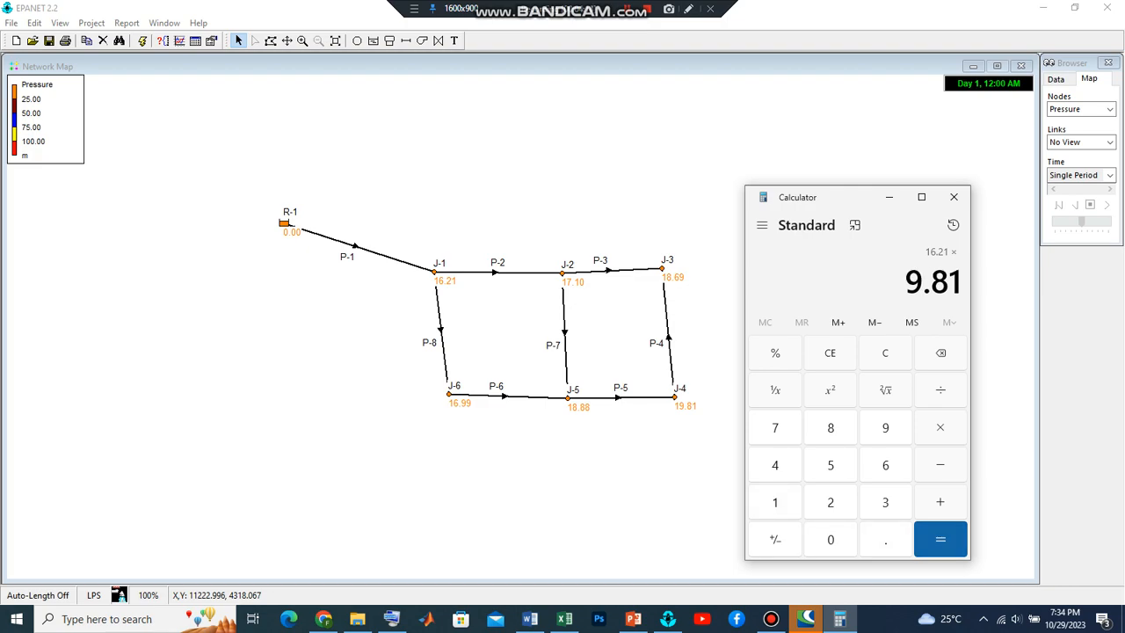
key(Return)
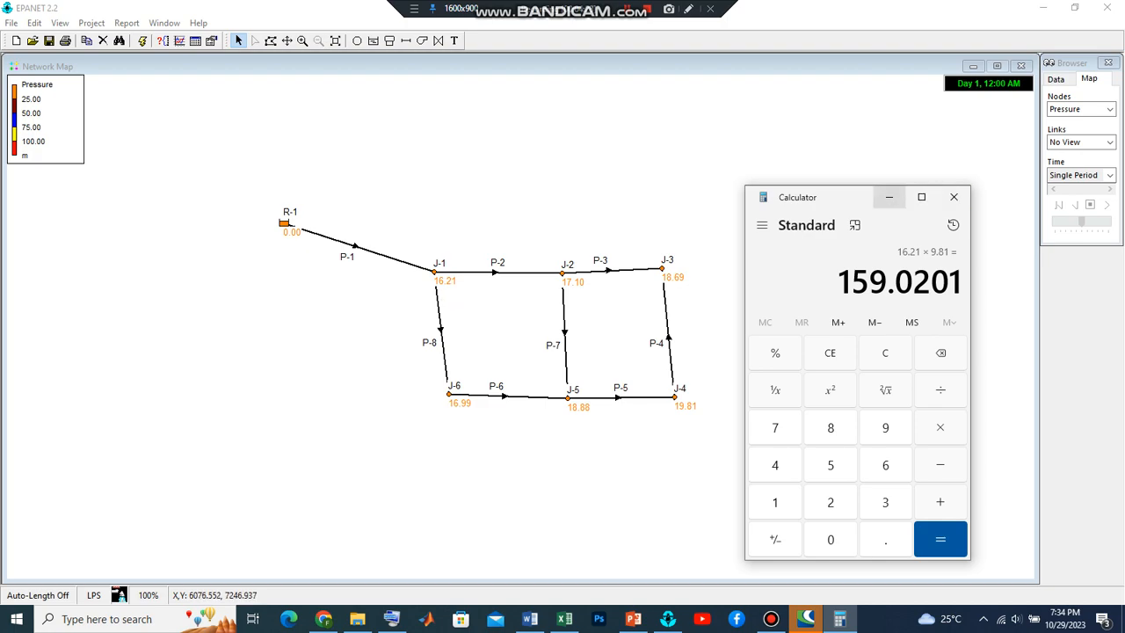
click(889, 197)
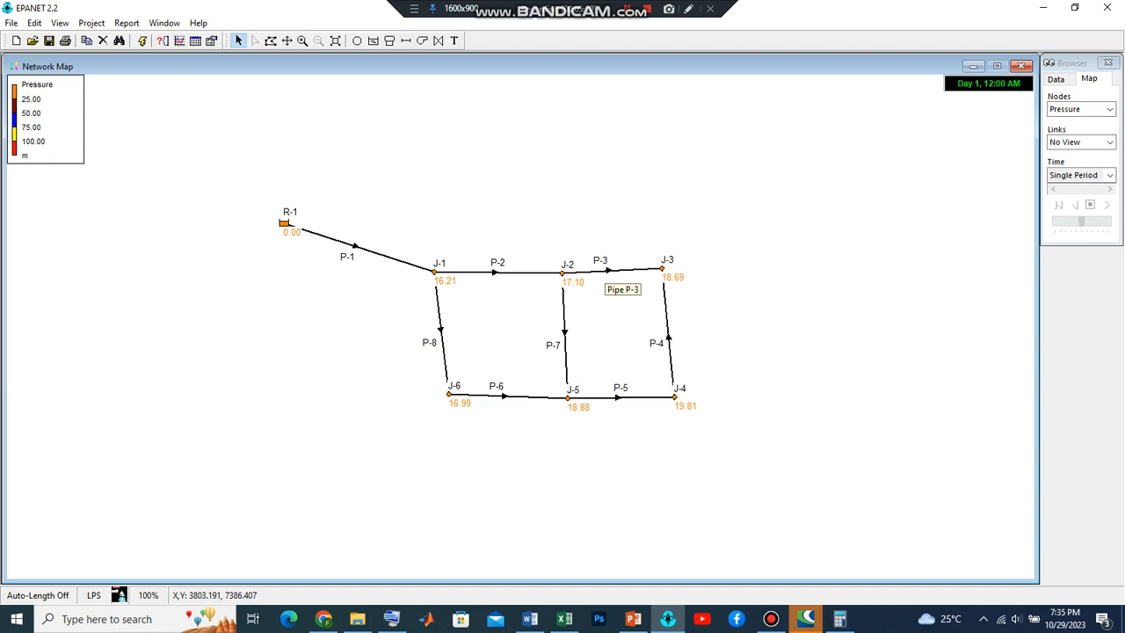
Set the diameter of pipe P-2 to 200 in its properties and close them
double_click(494, 273)
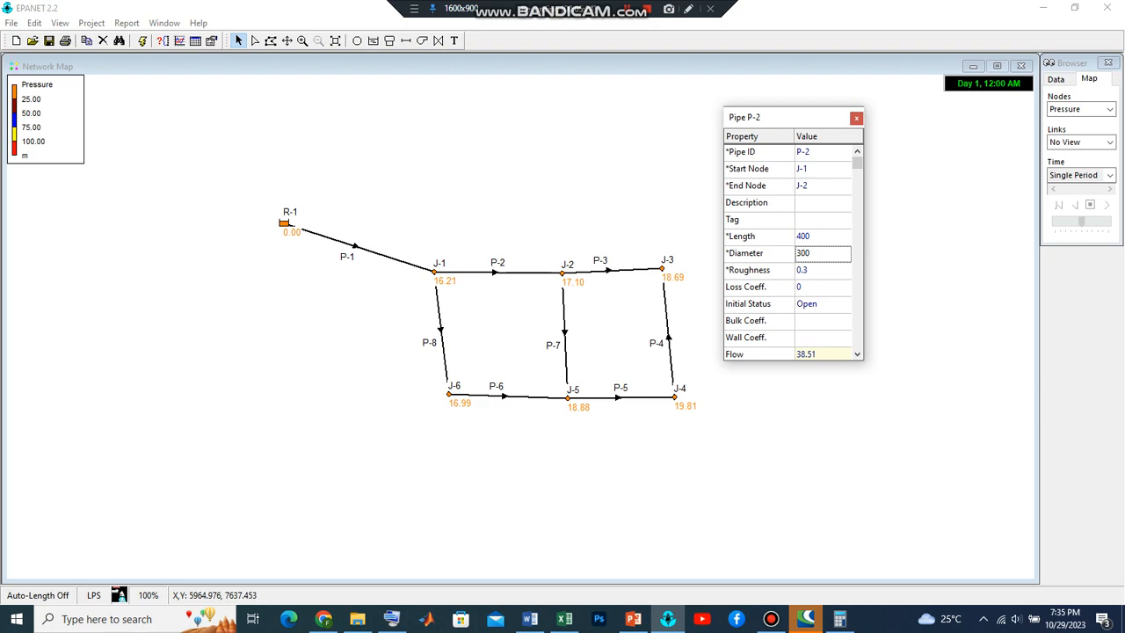
click(822, 253)
text(200)
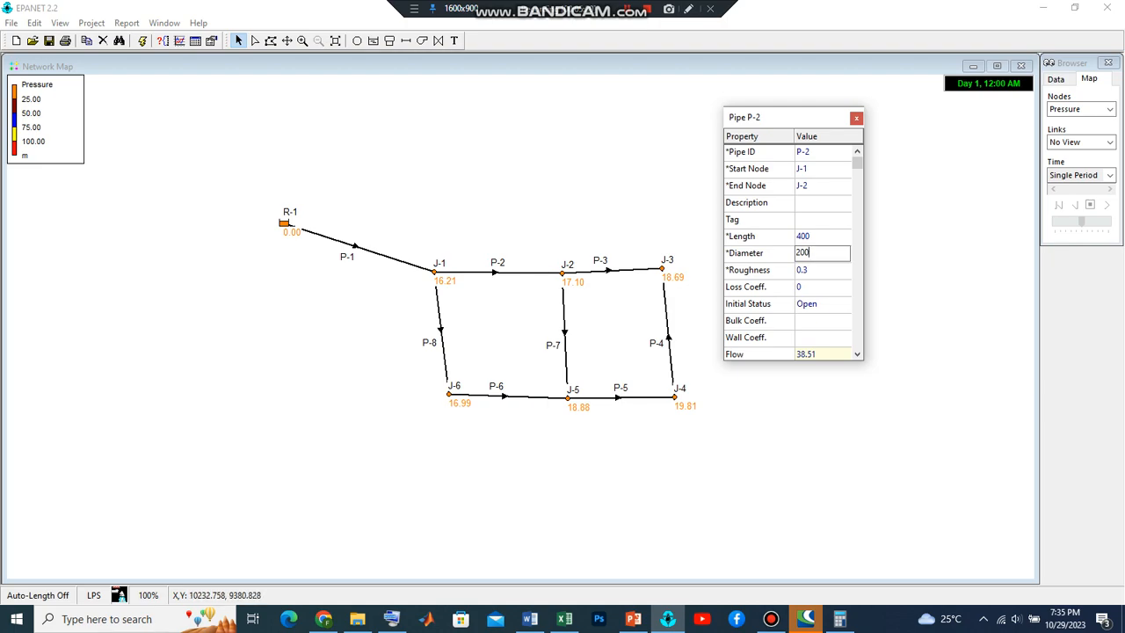
click(856, 118)
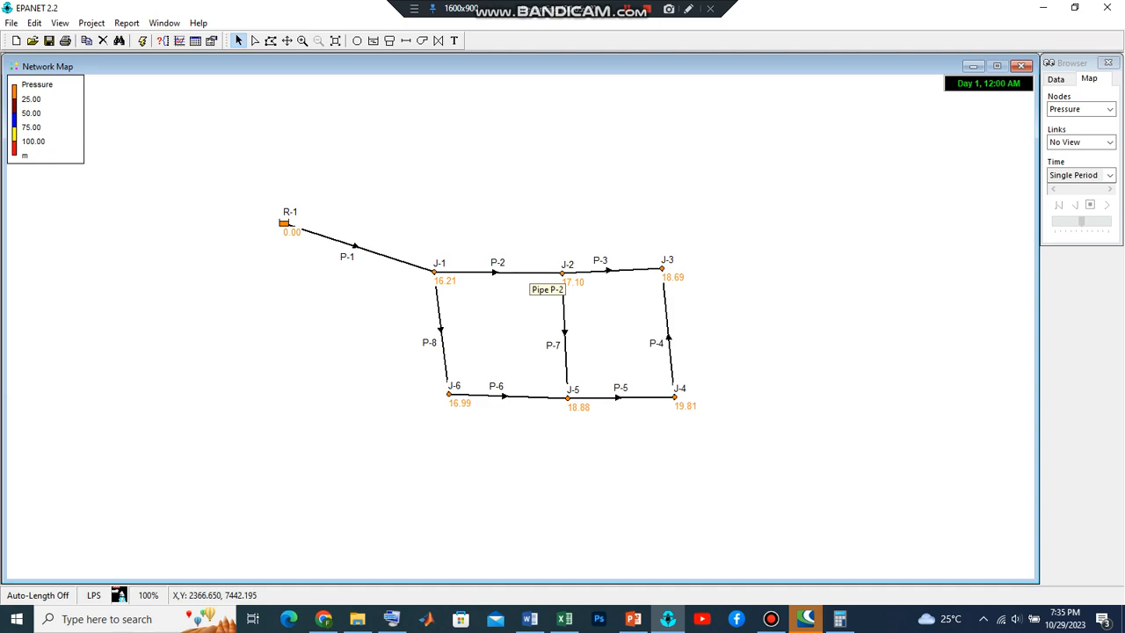
Display velocity on the links and rerun the hydraulic analysis, with pressure as the node parameter
click(1109, 143)
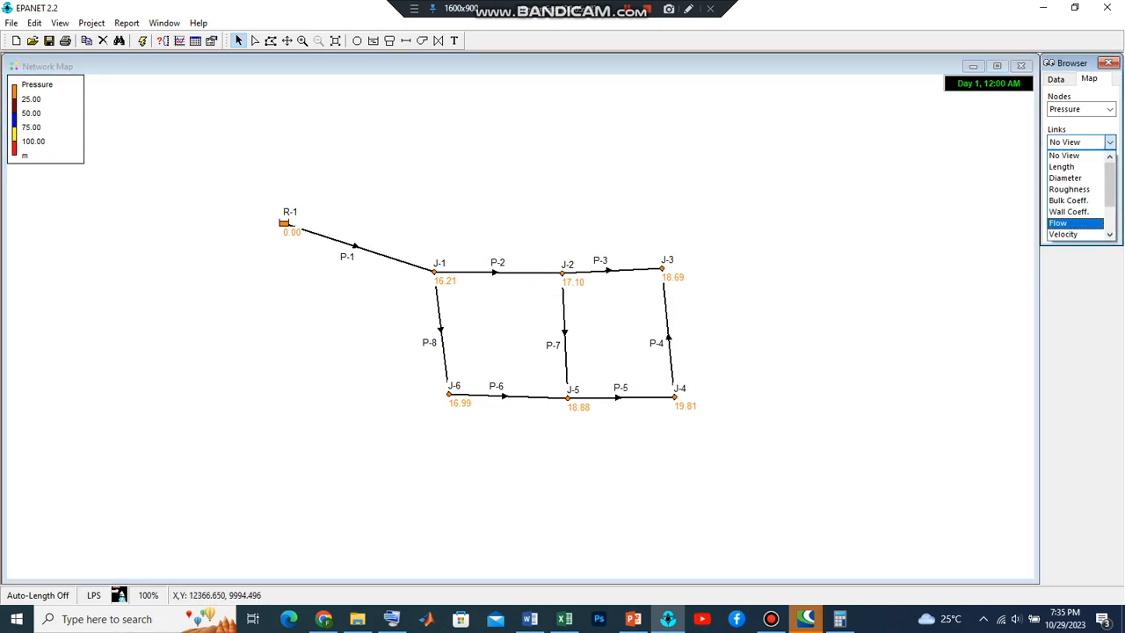
click(1063, 235)
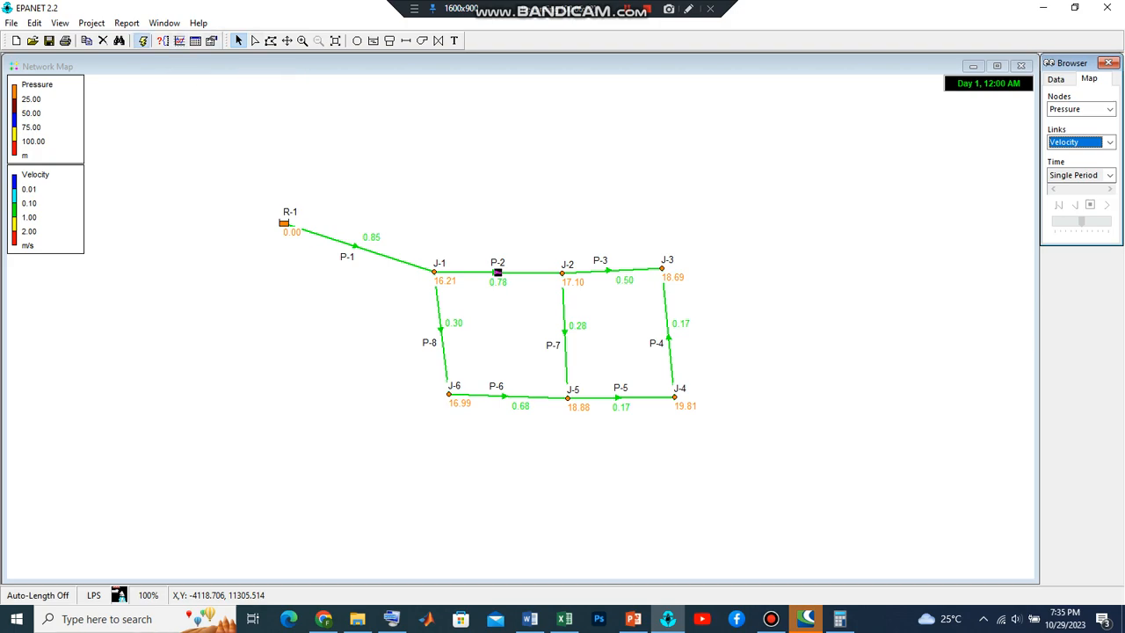
click(143, 40)
click(561, 327)
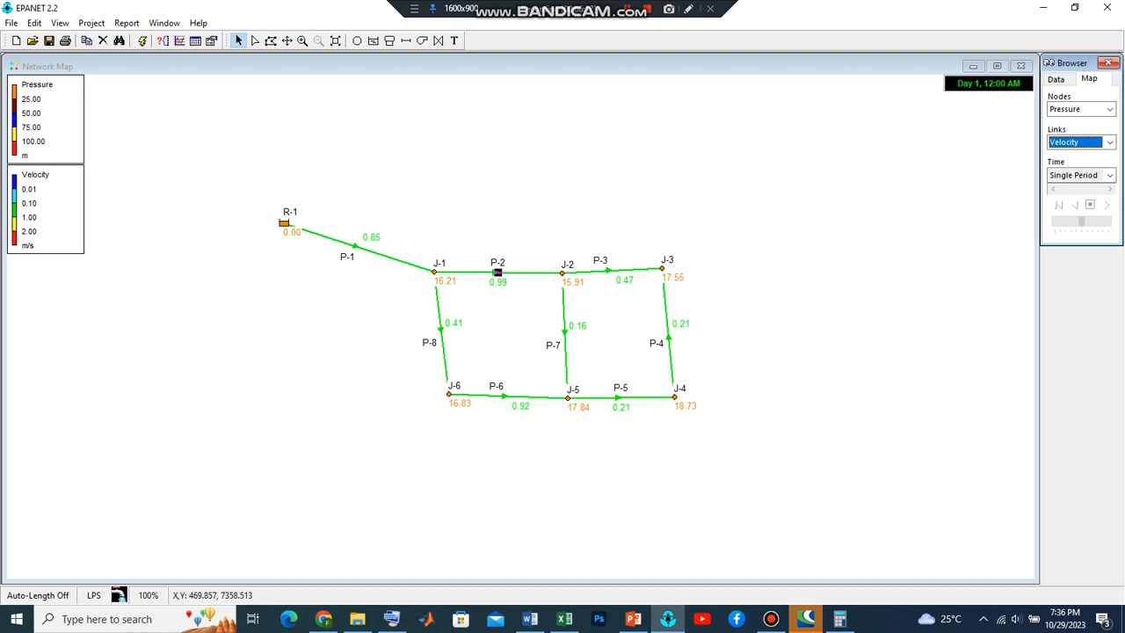
click(1109, 109)
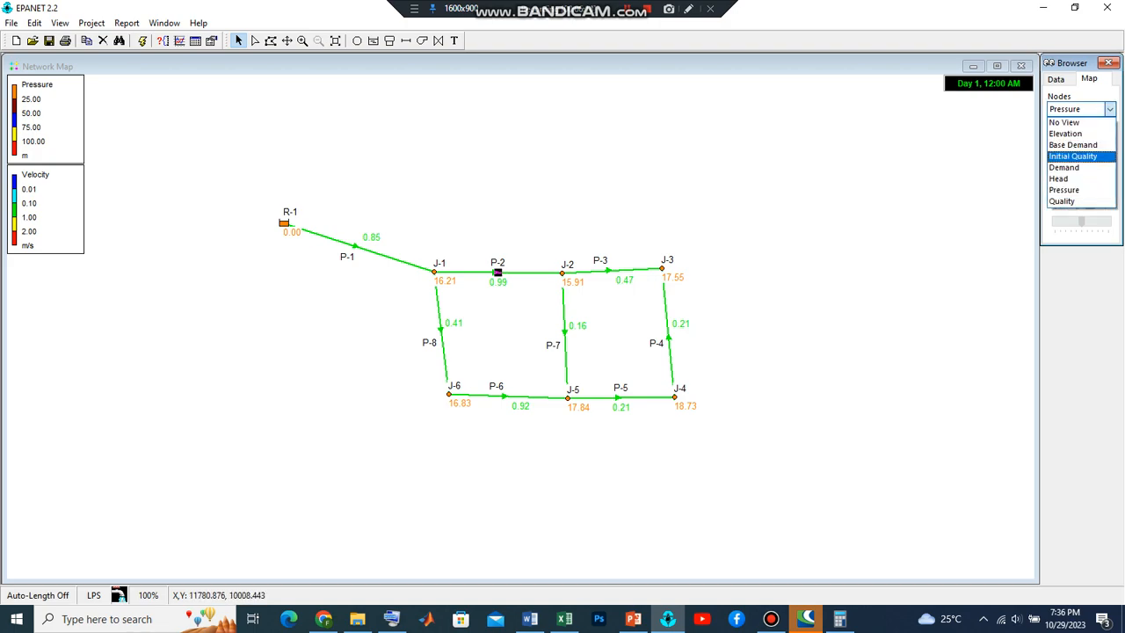
click(1064, 190)
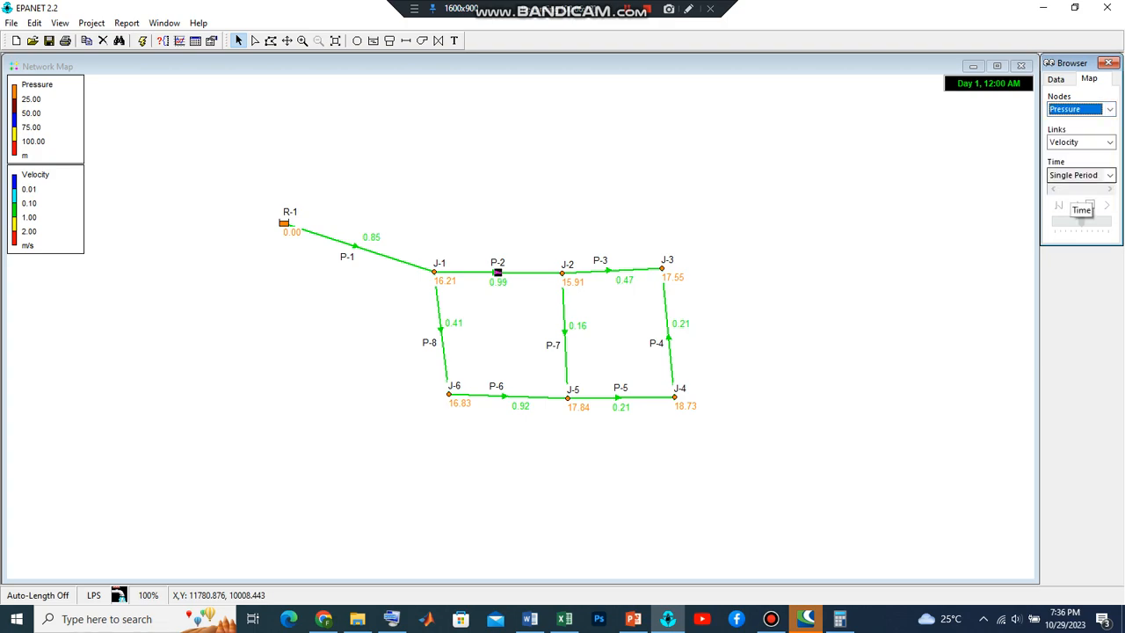
Set the elevation of junction J-1 to 39 and rerun the hydraulic analysis
mouse_move(499, 273)
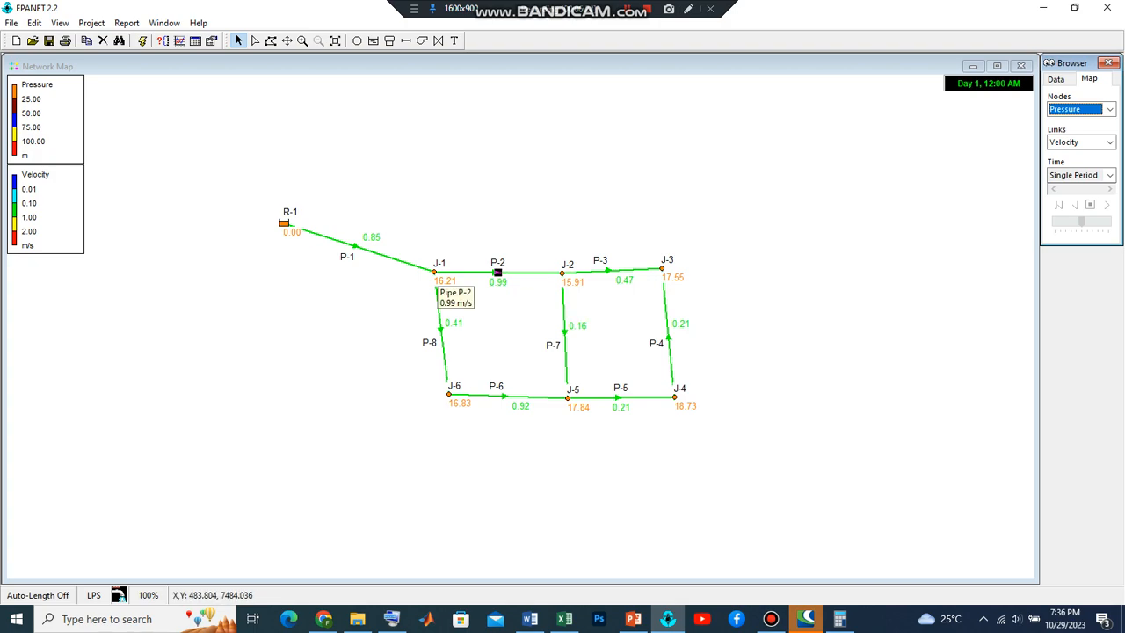
double_click(359, 247)
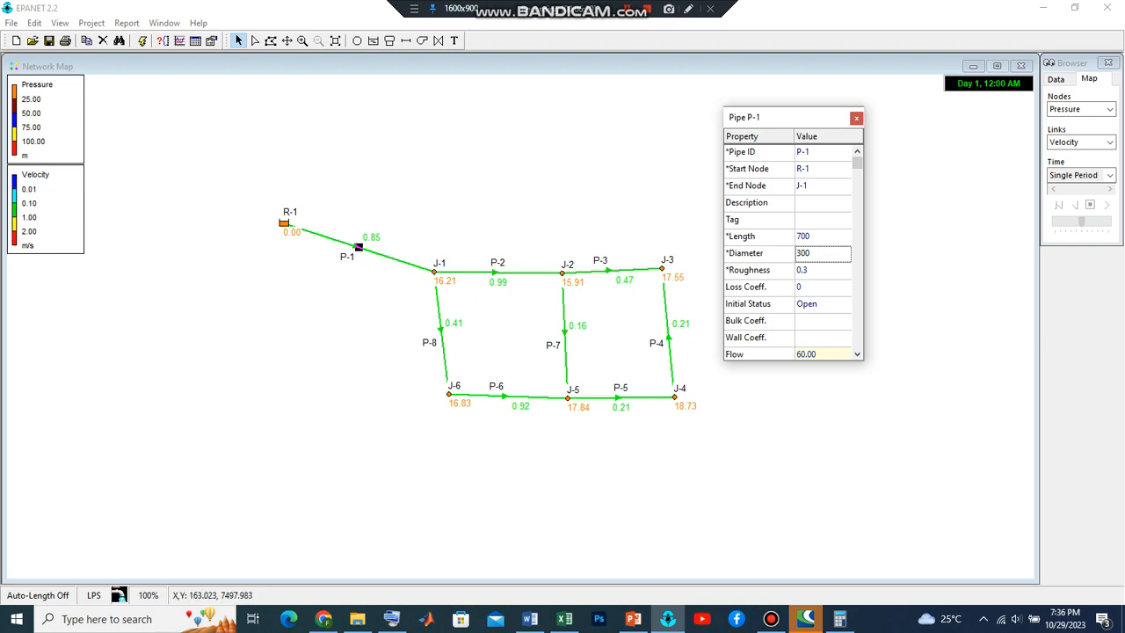
click(434, 272)
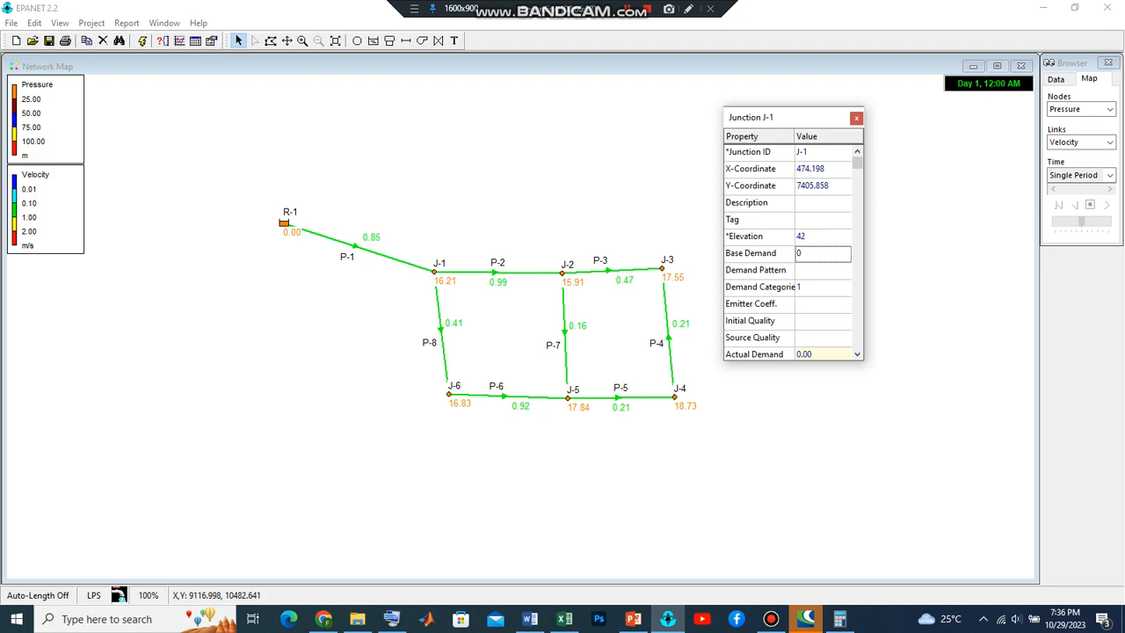
click(822, 236)
click(823, 237)
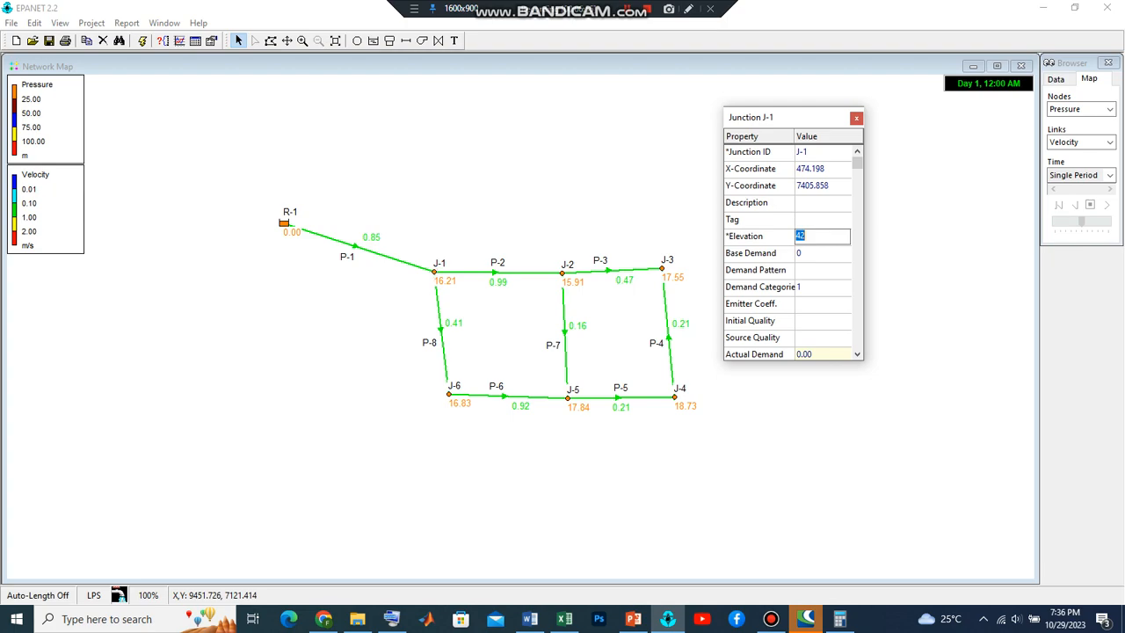
text(39)
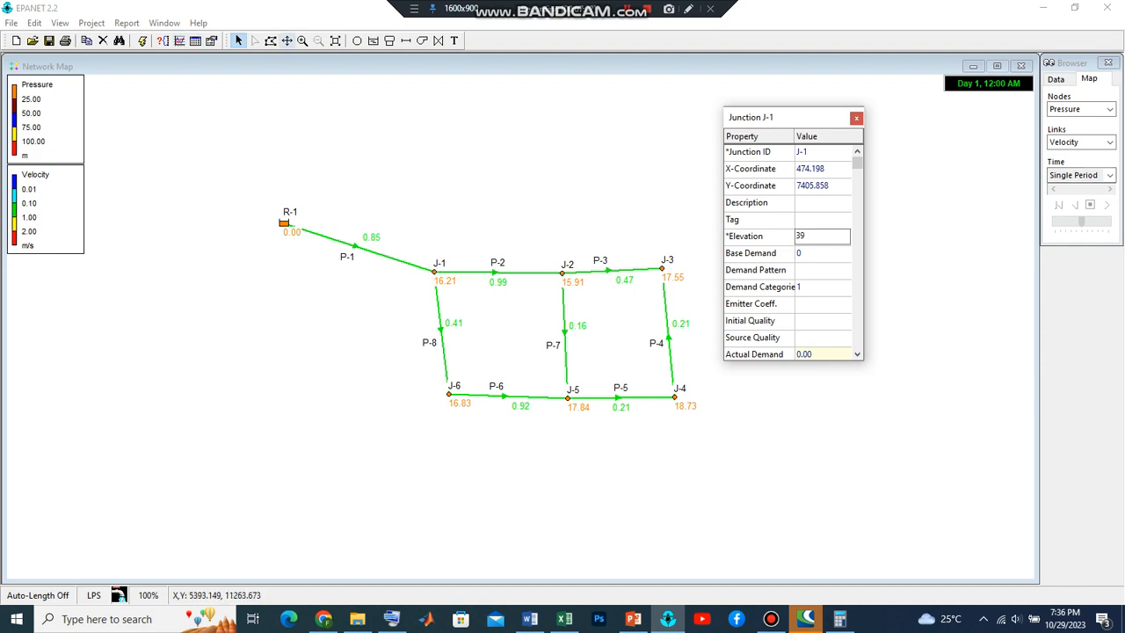
click(143, 42)
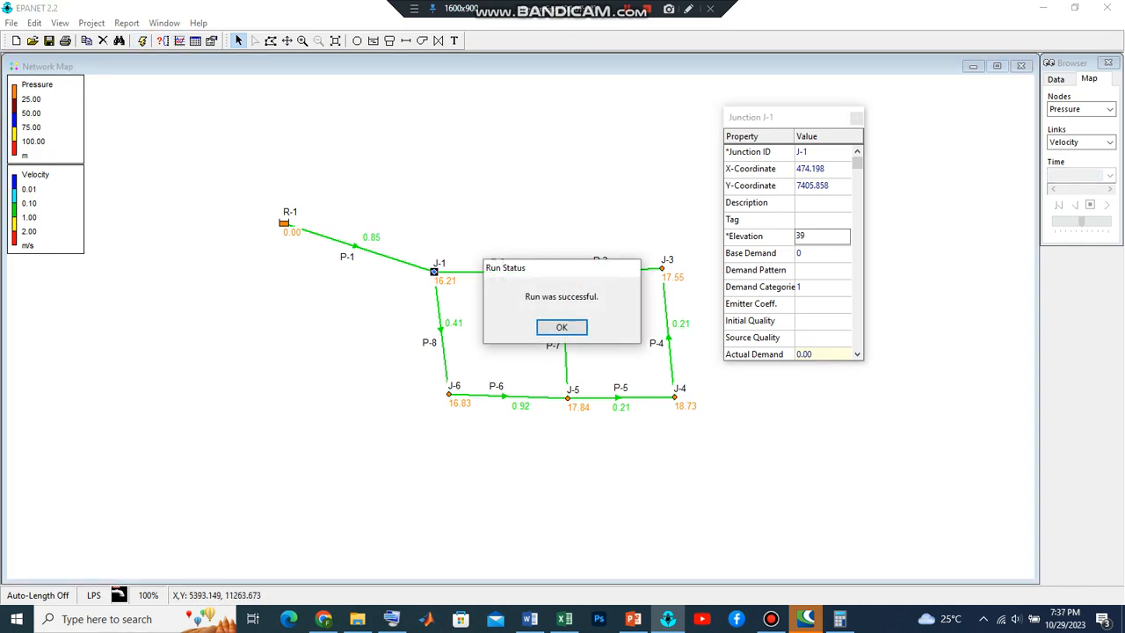
click(561, 327)
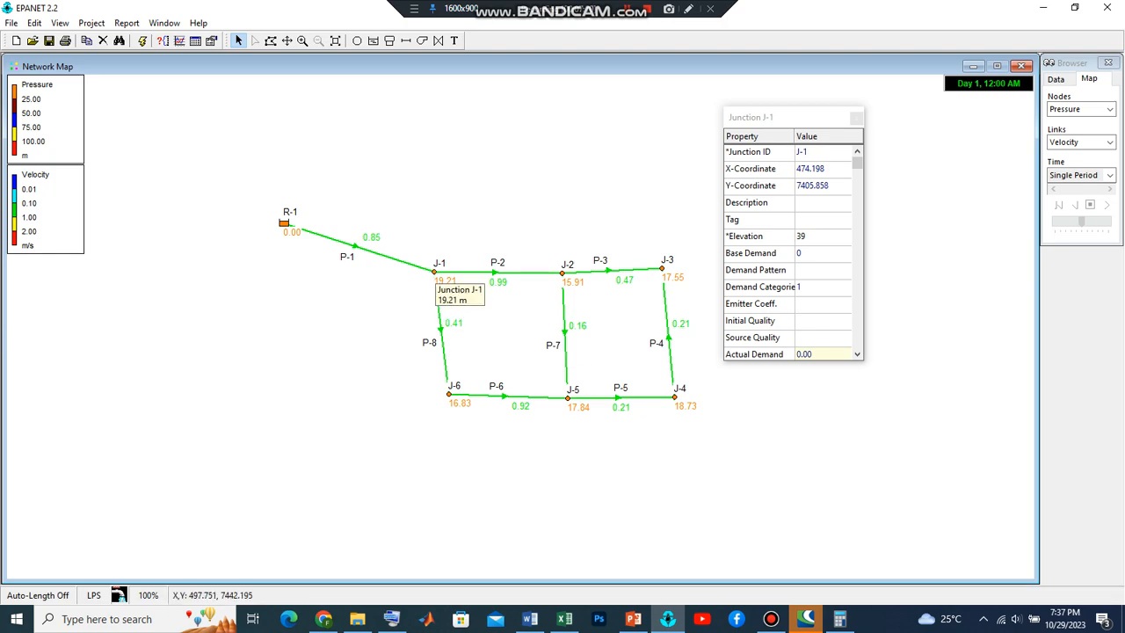
Select junction J-1 and multiply its updated pressure in Calculator as 19.21 × 9.81
click(435, 271)
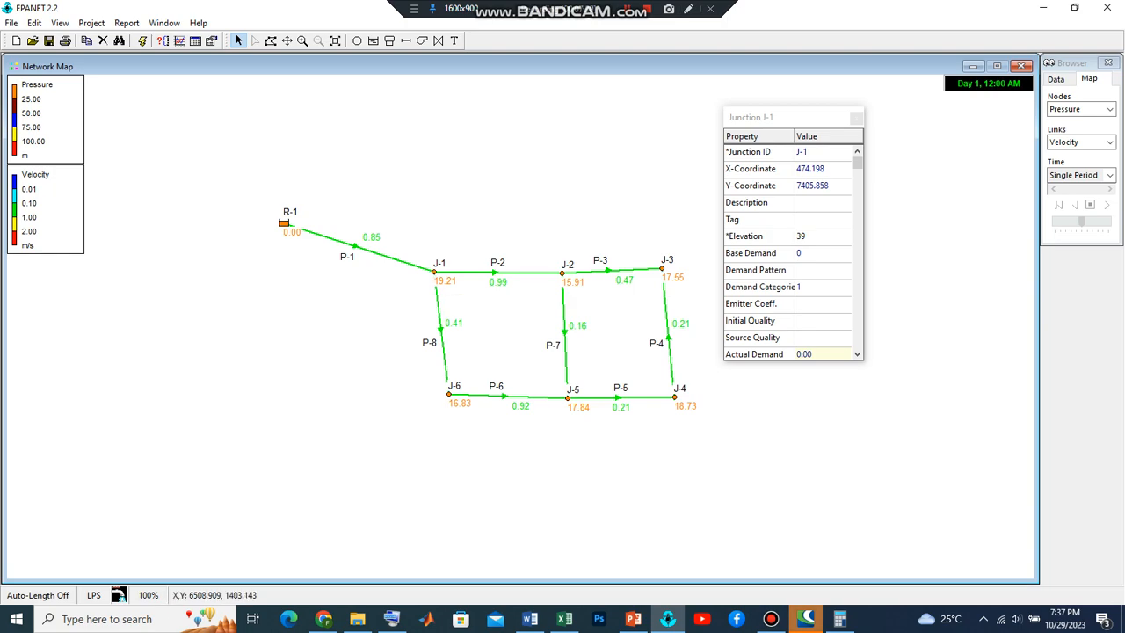
click(840, 619)
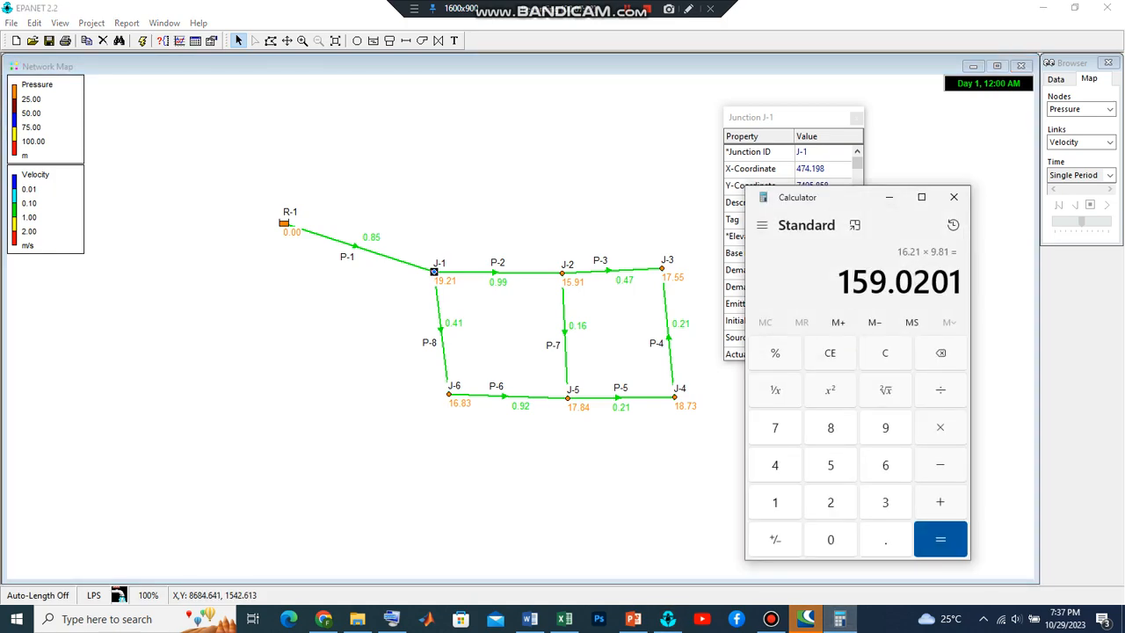
key(Escape)
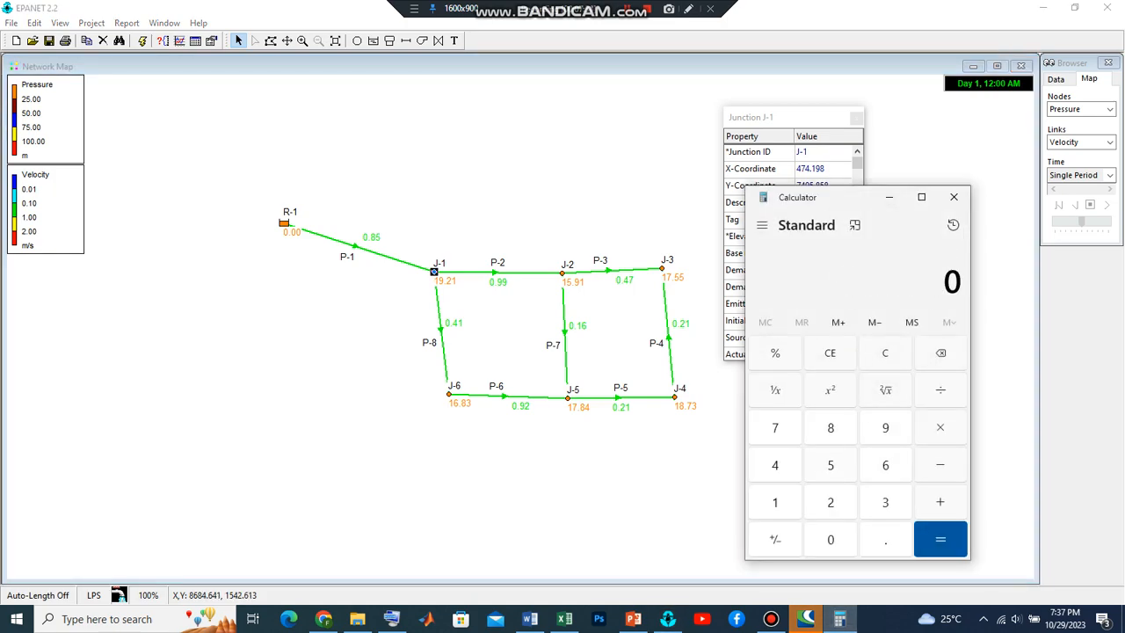
text(19.21)
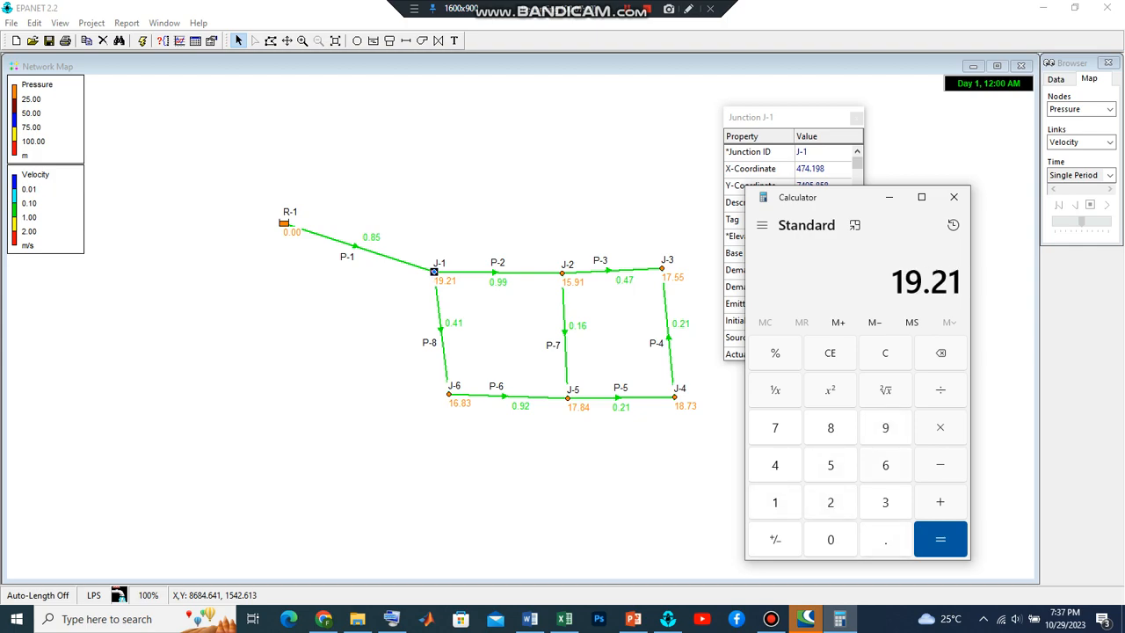
text(*9)
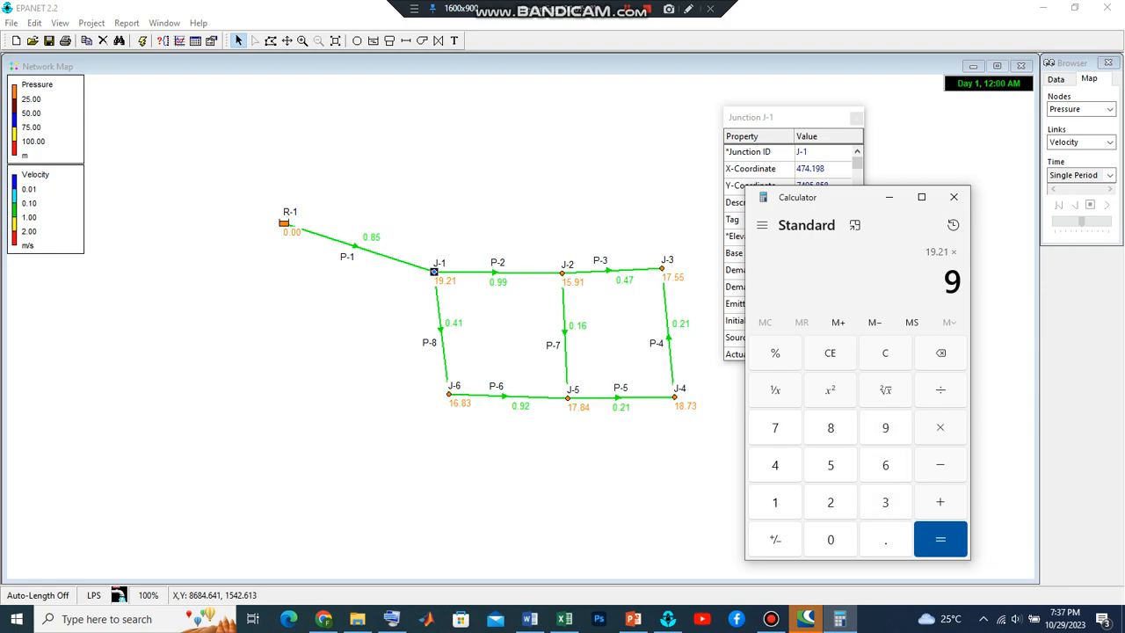
text(.81)
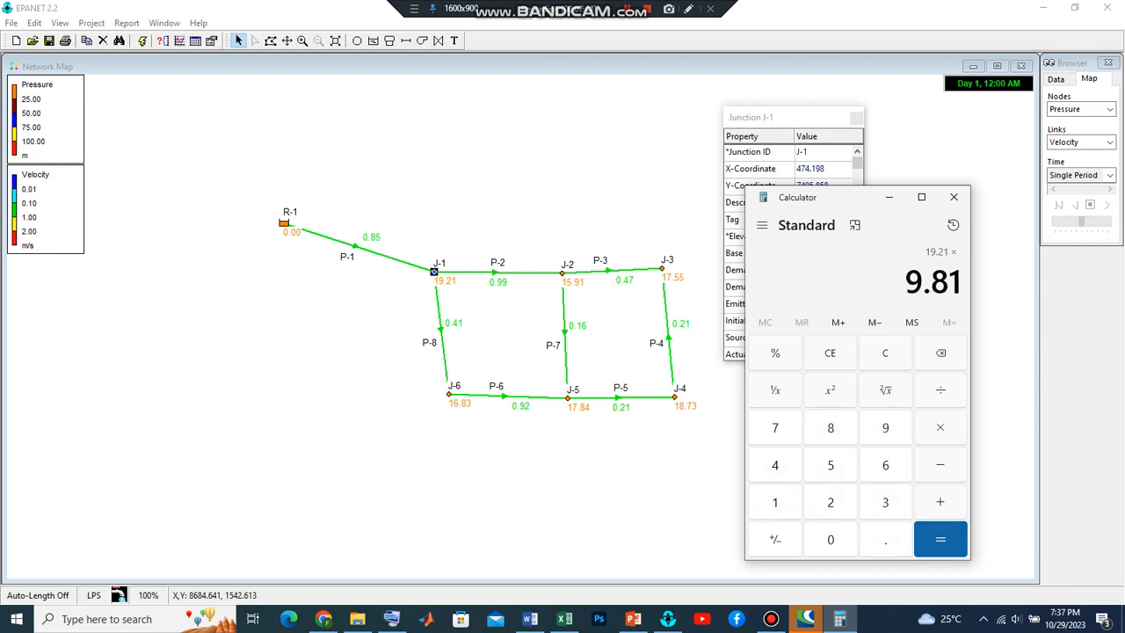
key(Return)
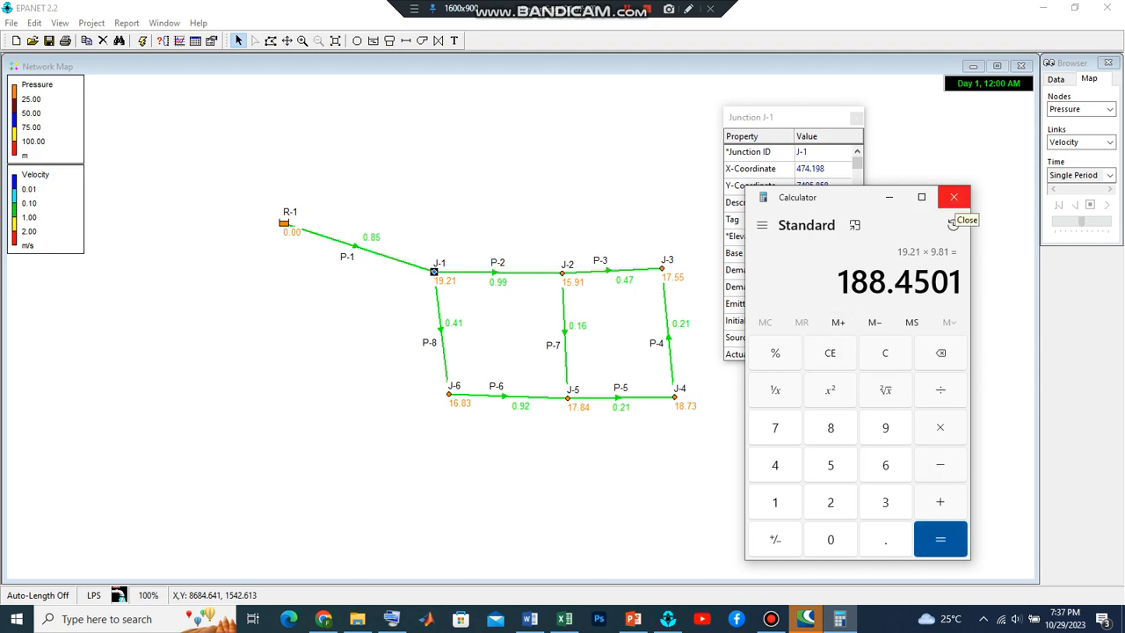
click(889, 197)
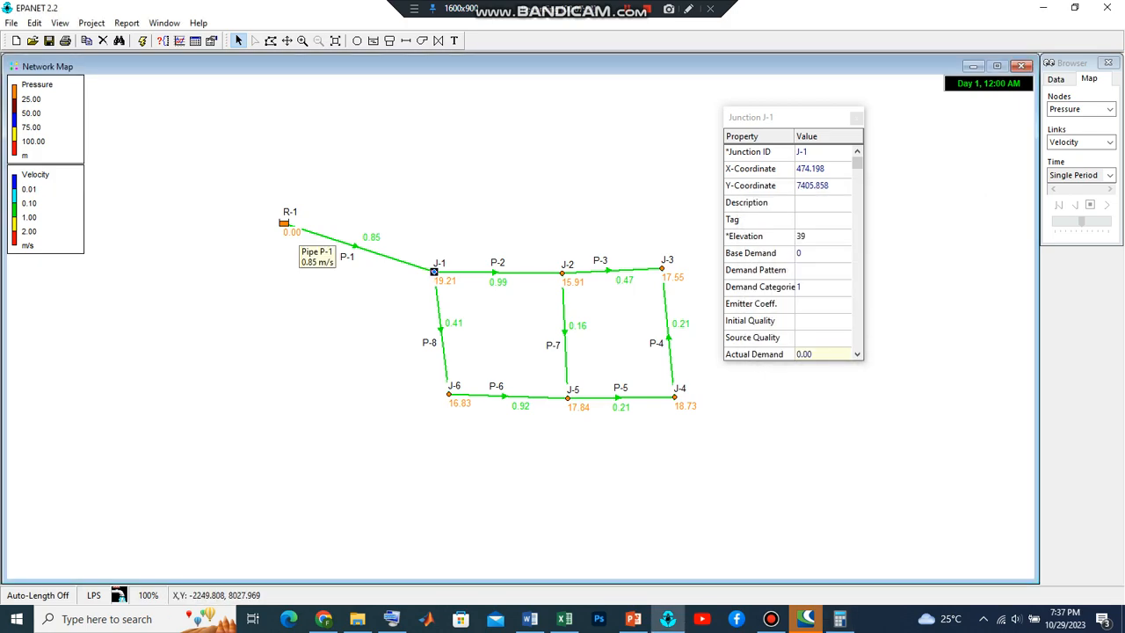
Show the properties of reservoir R-1
click(283, 222)
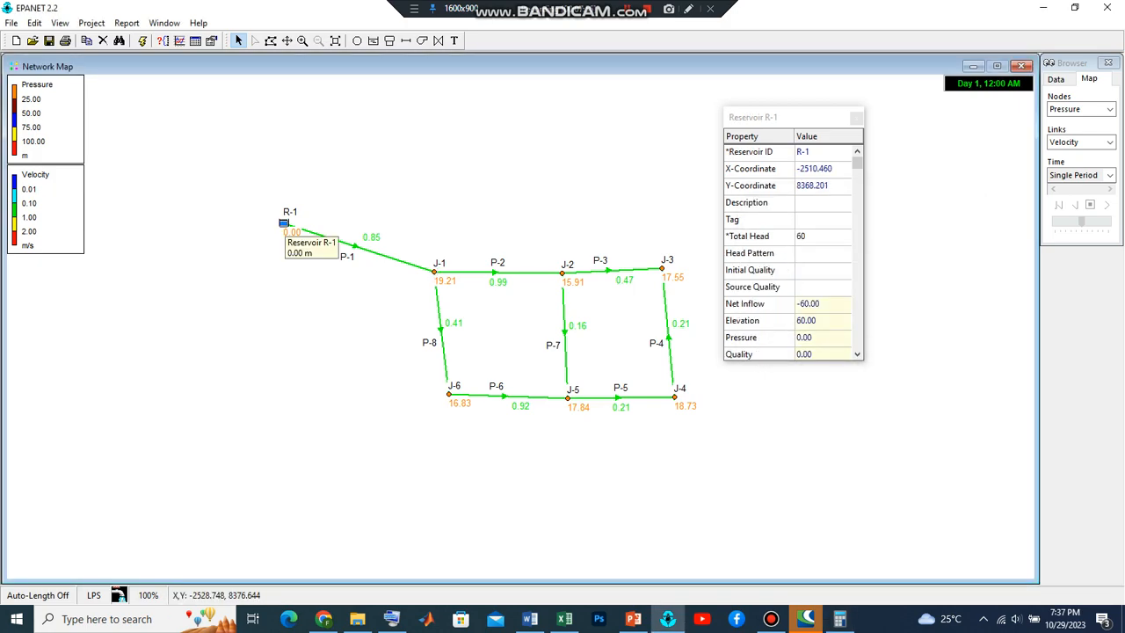